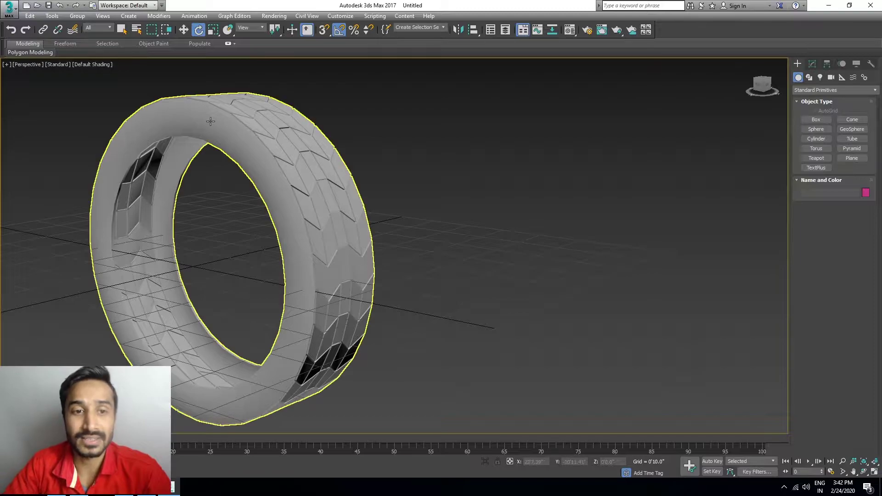
- Reset the scene to start with an empty workspace
click(321, 153)
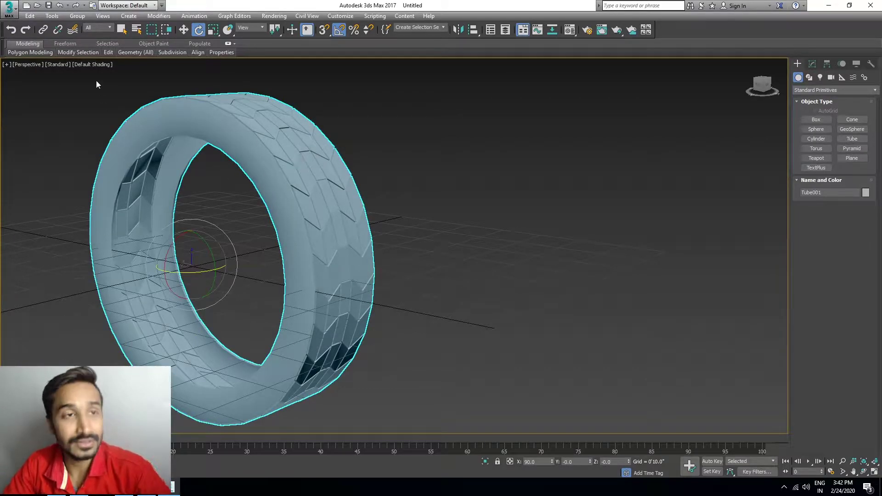
click(9, 8)
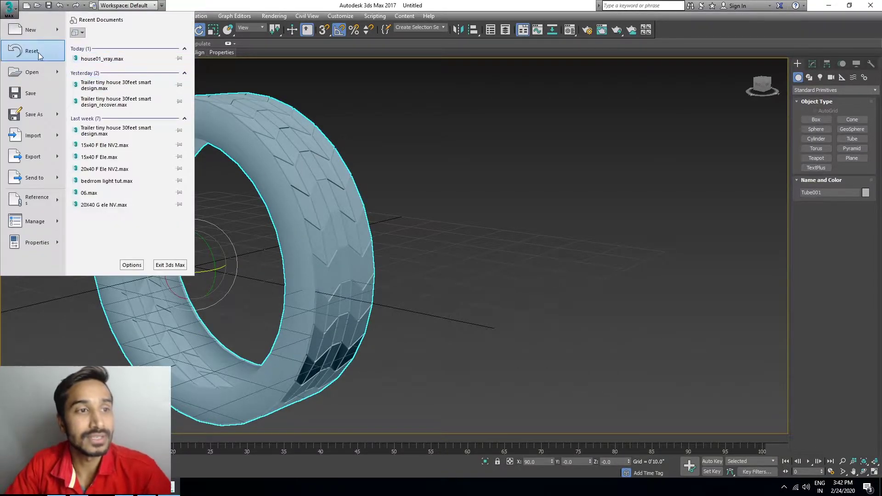
click(38, 52)
click(448, 257)
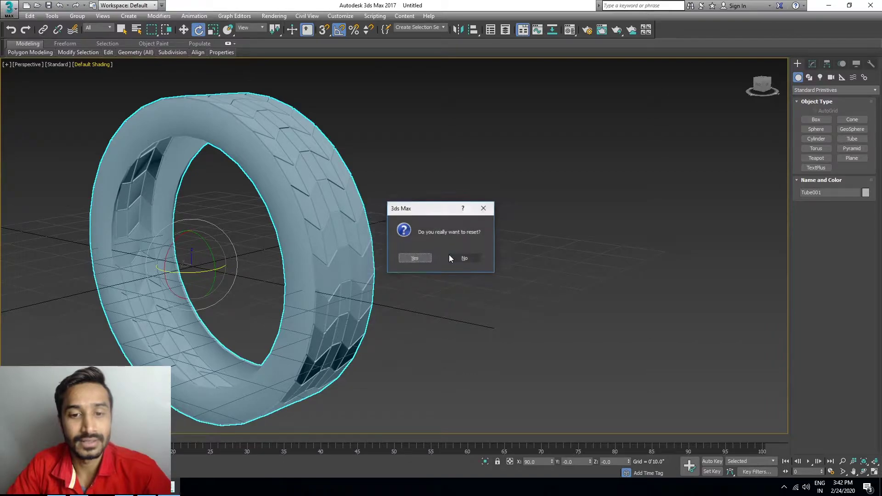
click(412, 255)
- Create a tube from the origin in the front view, about 2'10" outer radius, 2'3" inner radius and 1'2" high
key(f)
middle_drag(370, 161, 301, 134)
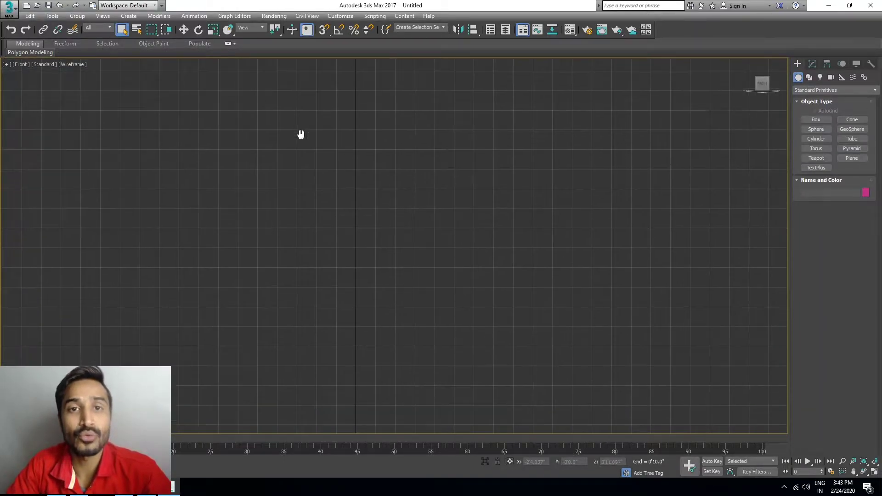
click(854, 139)
scroll(327, 250, up, 3)
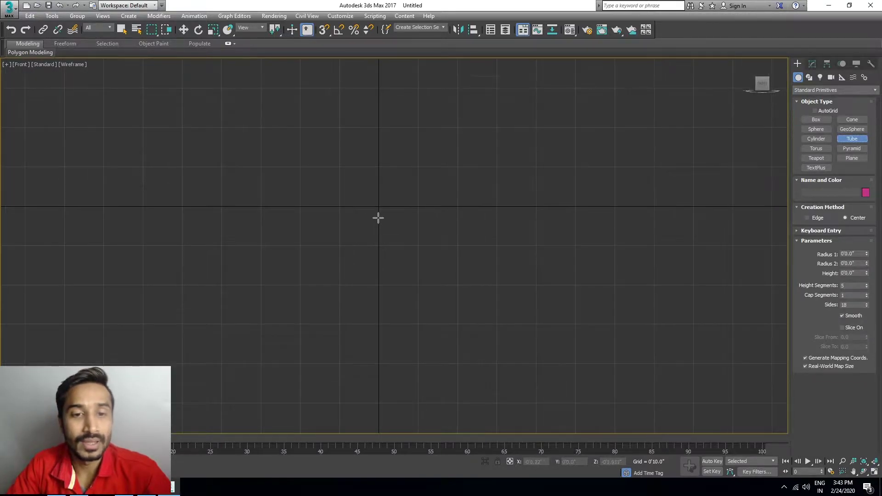
drag(379, 207, 511, 227)
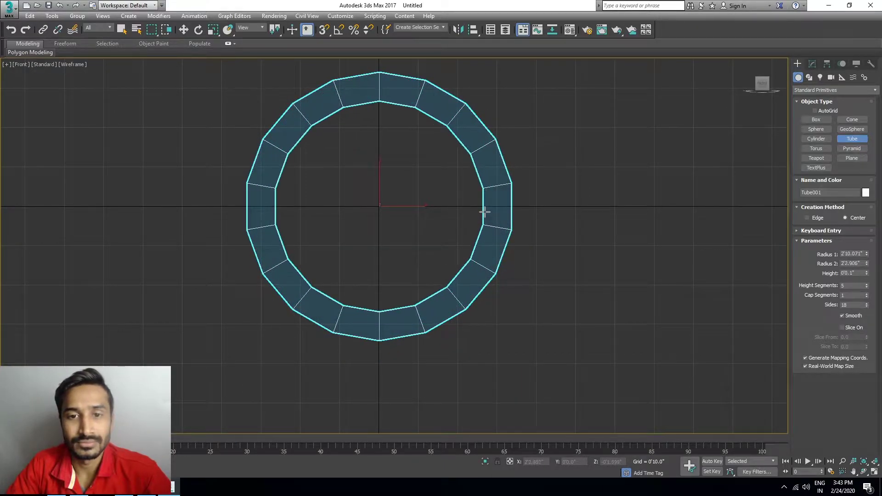
alt+middle_drag(421, 260, 448, 267)
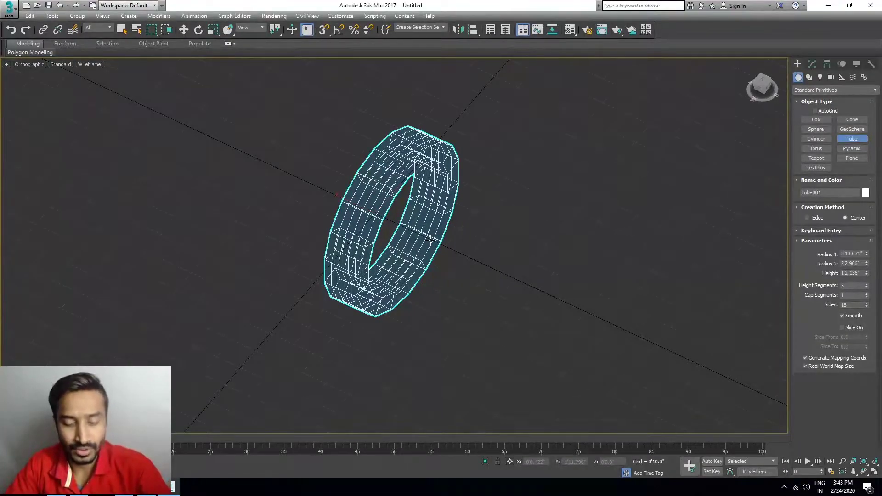
- In the perspective view with edged faces shown, adjust the tube's inner radius and reduce its height segments to 1
key(p)
key(F4)
scroll(417, 206, up, 4)
alt+middle_drag(417, 206, 456, 218)
drag(867, 265, 867, 269)
mouse_move(499, 220)
alt+middle_down()
mouse_move(481, 224)
mouse_move(490, 210)
mouse_move(494, 234)
alt+middle_up()
drag(866, 286, 865, 290)
alt+middle_drag(453, 250, 502, 234)
right_click(502, 234)
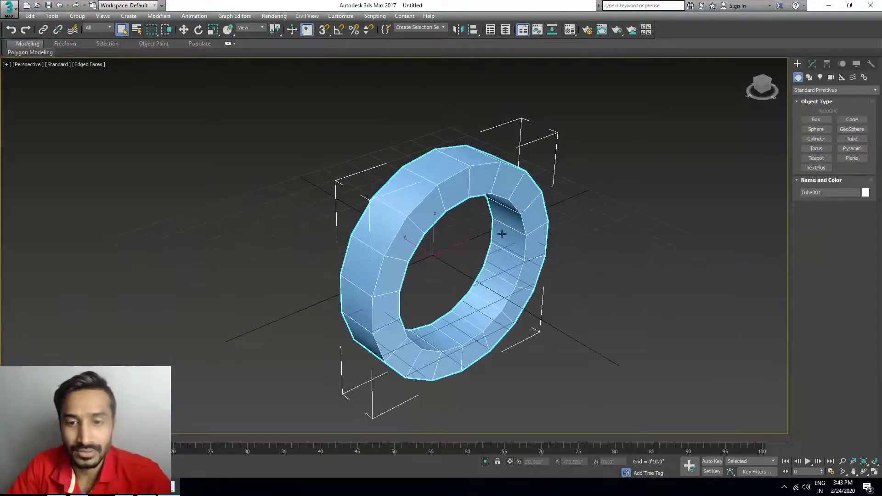
- Convert the tube to an Editable Poly
right_click(493, 230)
mouse_move(528, 322)
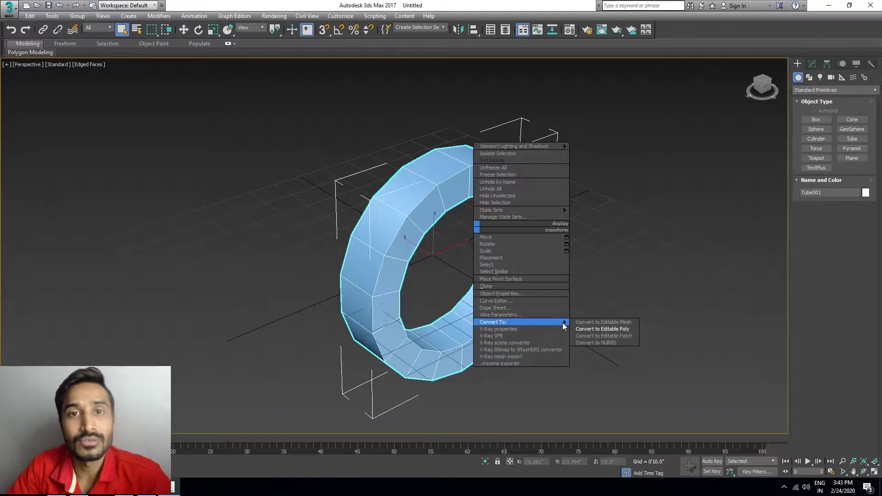
click(596, 330)
alt+middle_drag(603, 331, 505, 258)
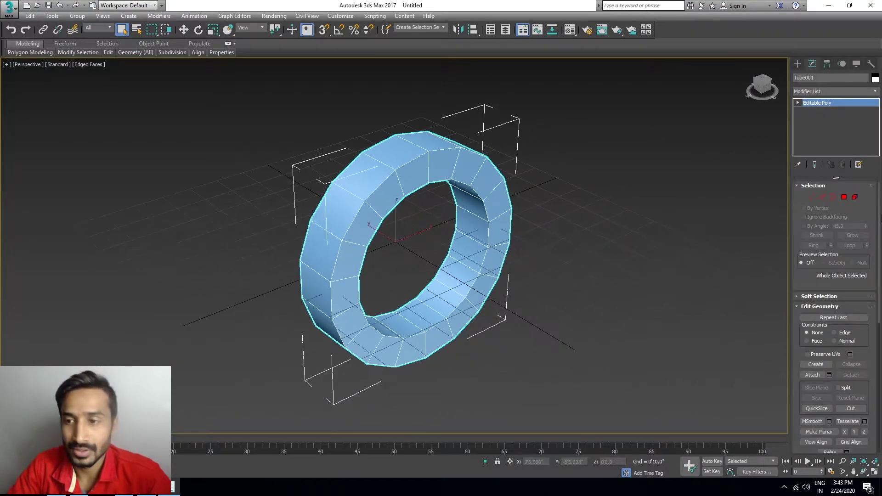
- Connect the rings of radial edges on both side faces of the tube with 2 segments and a pinch of 31
click(823, 197)
scroll(475, 179, up, 2)
click(443, 160)
ctrl+click(352, 177)
alt+middle_drag(351, 178, 413, 178)
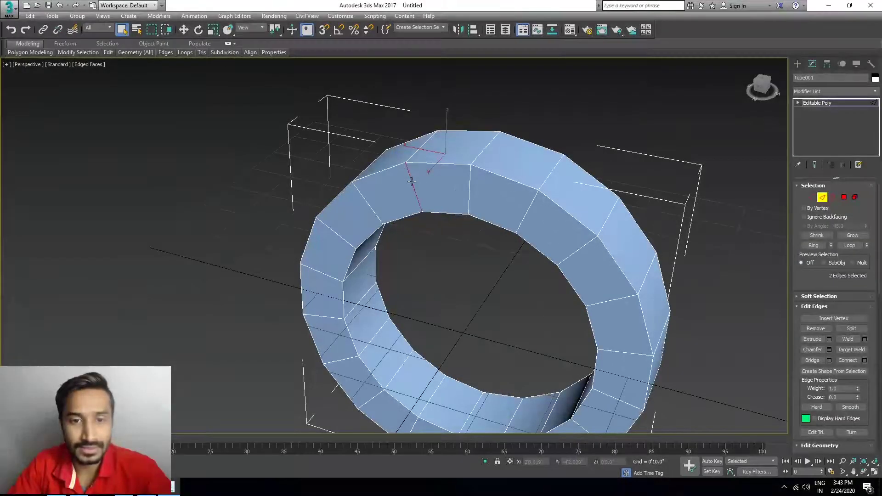
mouse_move(512, 200)
alt+middle_down()
mouse_move(457, 202)
mouse_move(456, 155)
mouse_move(500, 222)
mouse_move(515, 216)
alt+middle_up()
key(alt+r)
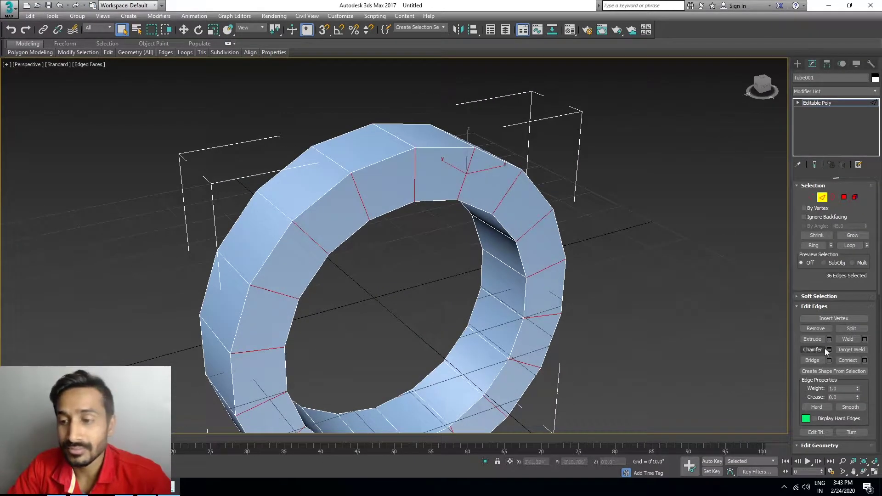
click(865, 360)
drag(401, 250, 410, 208)
alt+middle_drag(370, 277, 378, 275)
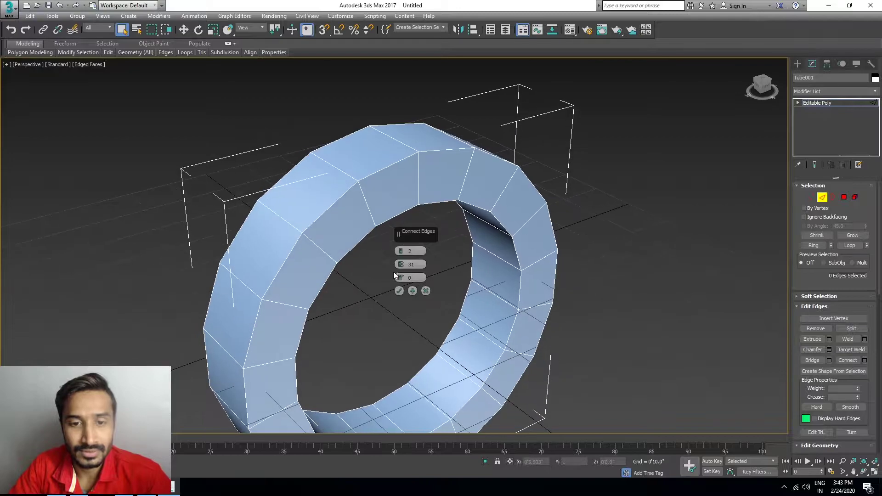
click(399, 291)
- Scale the new side-face edge loops outward along the Y axis from their shared centre so both sidewalls bulge
alt+middle_drag(400, 276, 334, 97)
click(213, 29)
alt+middle_drag(324, 169, 435, 290)
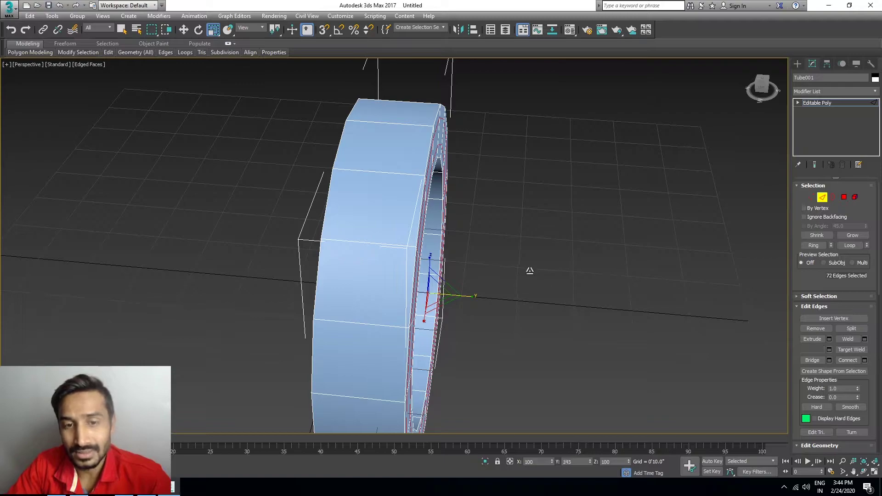
alt+middle_drag(456, 261, 289, 65)
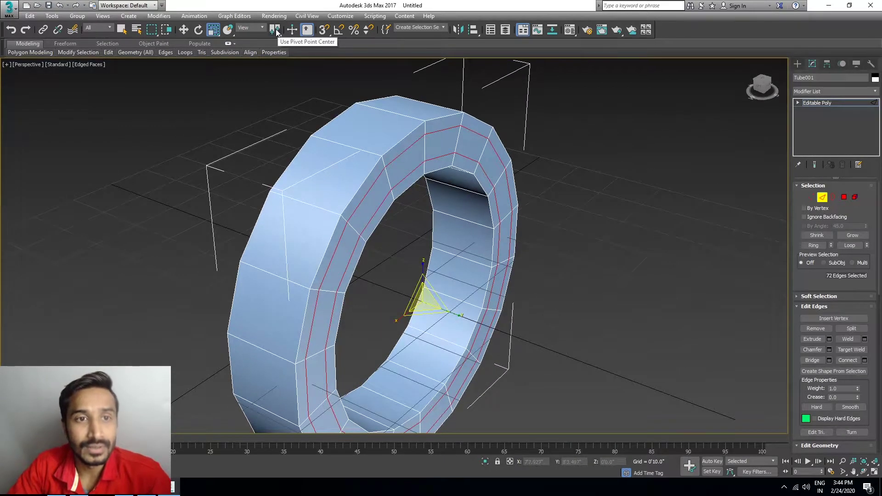
drag(276, 31, 278, 61)
mouse_move(421, 303)
alt+middle_down()
mouse_move(435, 309)
mouse_move(429, 315)
mouse_move(426, 304)
alt+middle_up()
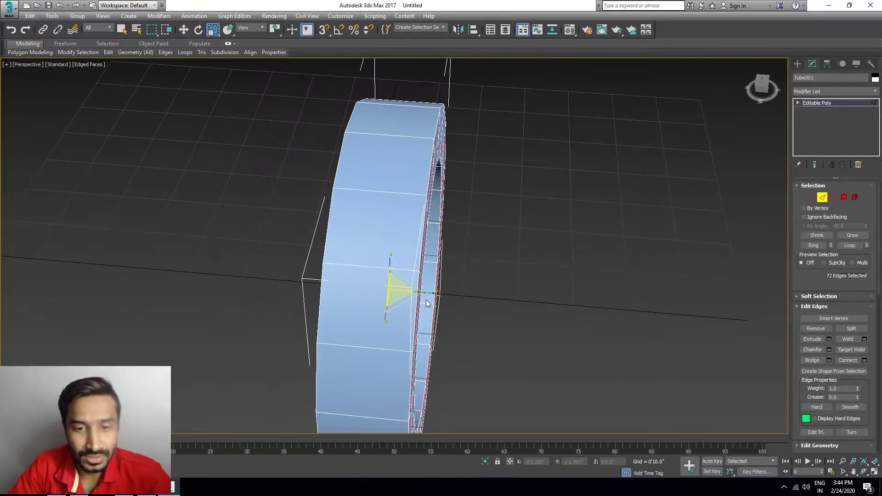
drag(427, 293, 430, 294)
alt+middle_drag(429, 294, 449, 296)
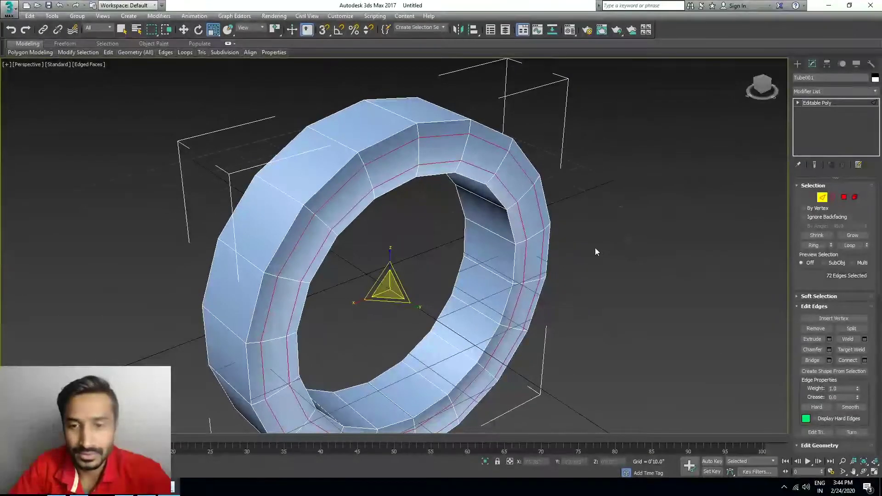
- Change the tube's object color to grey
click(875, 78)
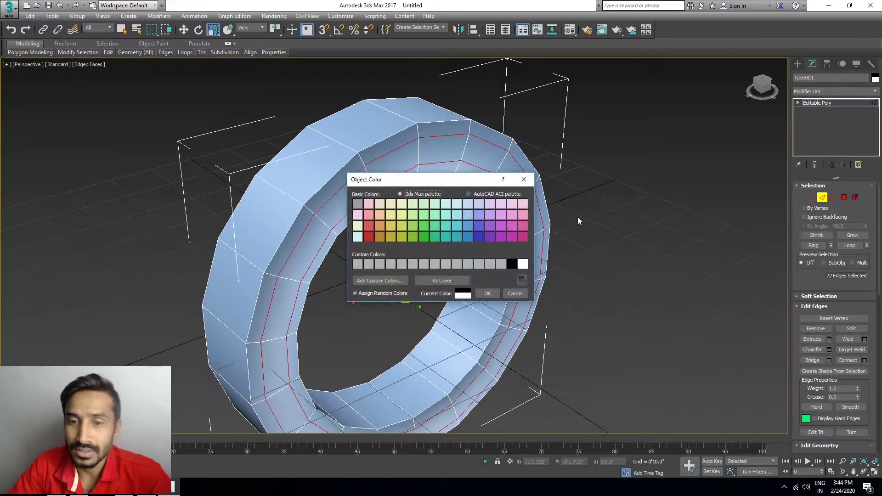
click(500, 264)
click(487, 293)
- Delete the complete loop of polygons lining the inside of the tube's hole
alt+middle_drag(492, 279, 764, 216)
click(844, 197)
click(509, 244)
mouse_move(508, 245)
alt+middle_down()
mouse_move(496, 257)
mouse_move(503, 266)
mouse_move(500, 249)
alt+middle_up()
scroll(503, 266, up, 3)
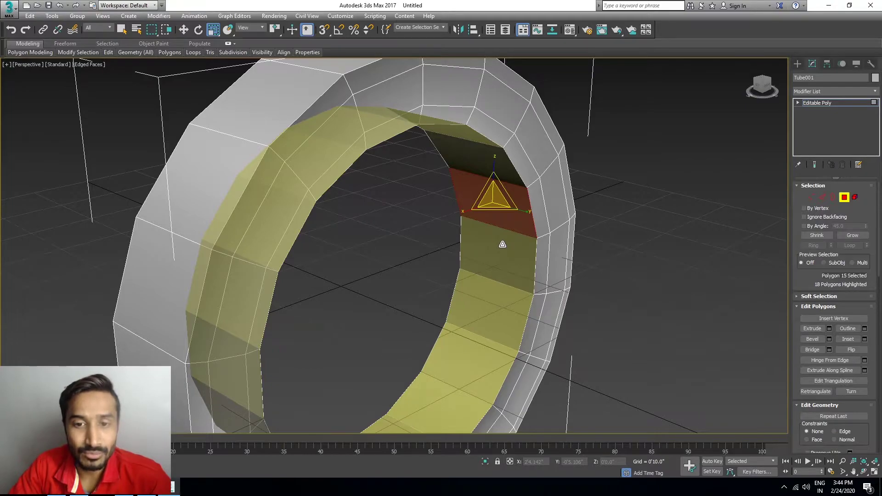
shift+click(502, 245)
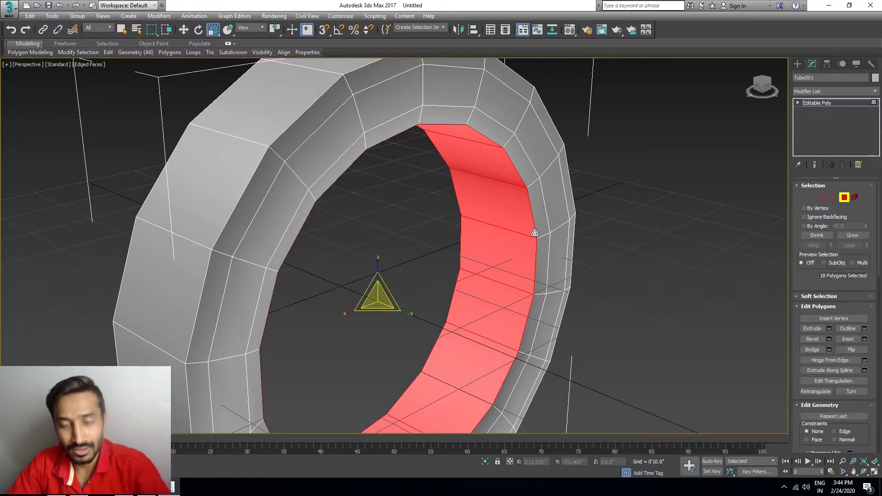
key(Delete)
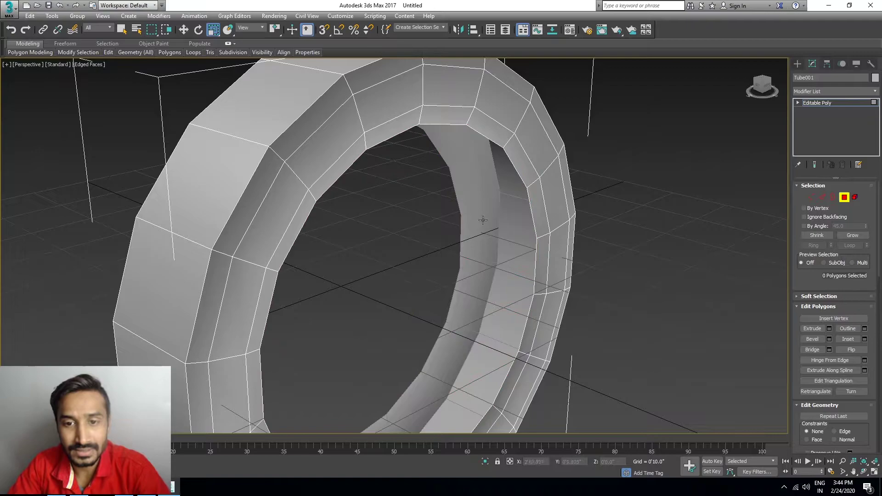
- Connect the ring of edges across the tube's outer surface with 1 segment to add a centre loop
scroll(482, 220, down, 5)
alt+middle_drag(385, 212, 419, 226)
scroll(419, 226, up, 2)
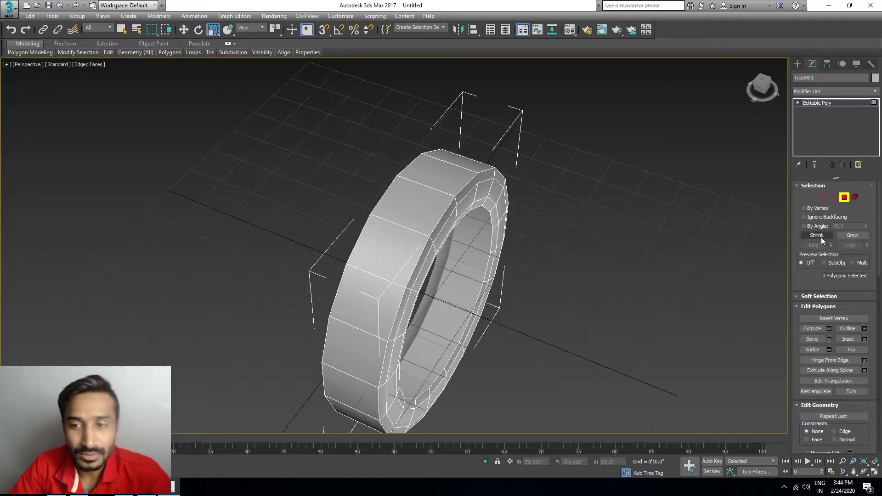
click(823, 198)
click(426, 187)
alt+middle_drag(427, 187, 428, 233)
scroll(426, 175, up, 3)
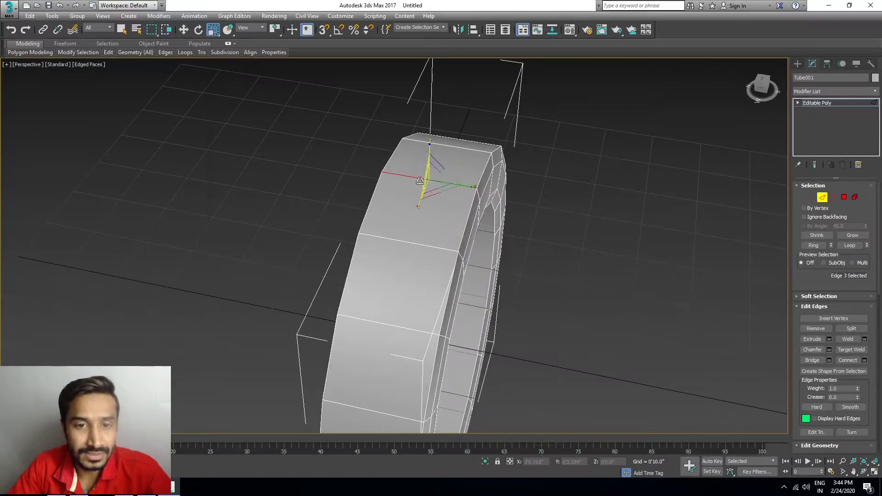
key(alt+r)
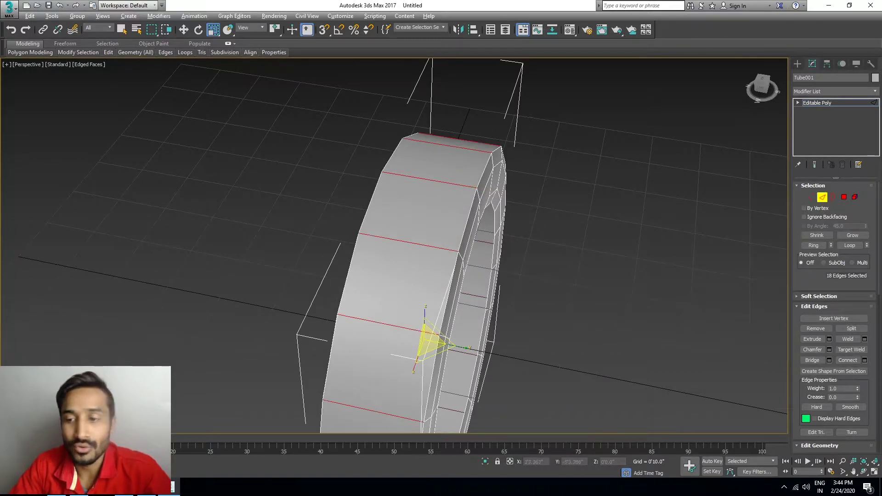
click(864, 360)
drag(409, 256, 408, 263)
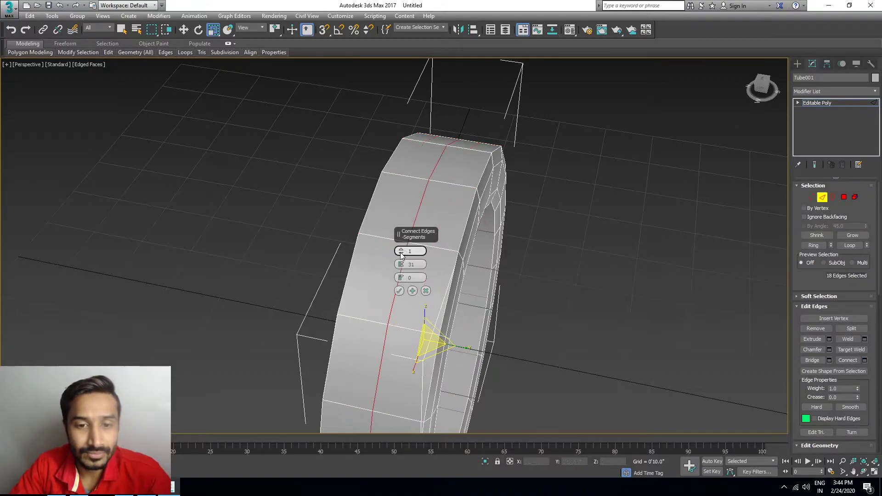
click(399, 291)
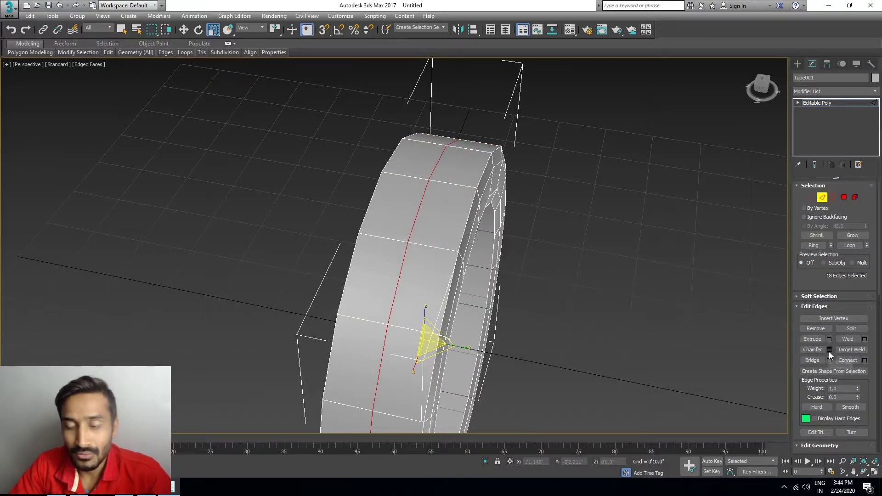
- Chamfer the centre edge loop on the outer surface into two parallel loops
click(829, 350)
click(399, 331)
alt+middle_drag(400, 331, 423, 235)
- Connect the edge rings on both sides of the central strip to add one loop along each half of the outer surface
click(435, 200)
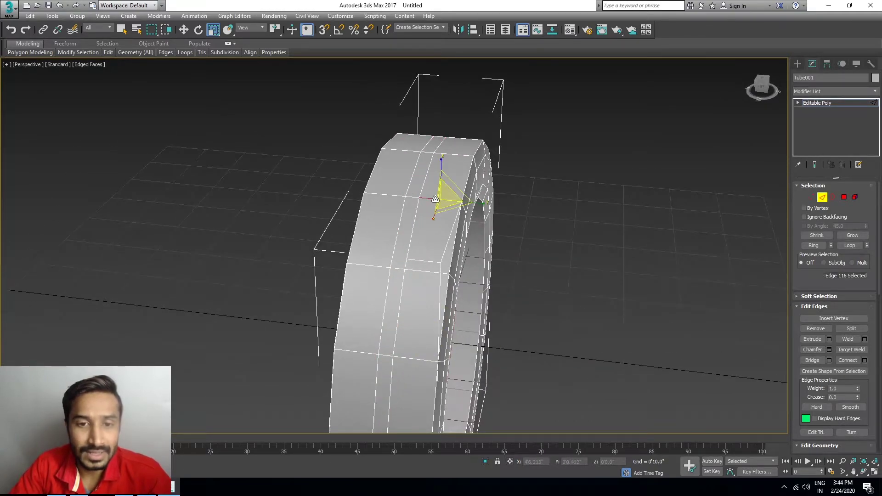
ctrl+click(386, 196)
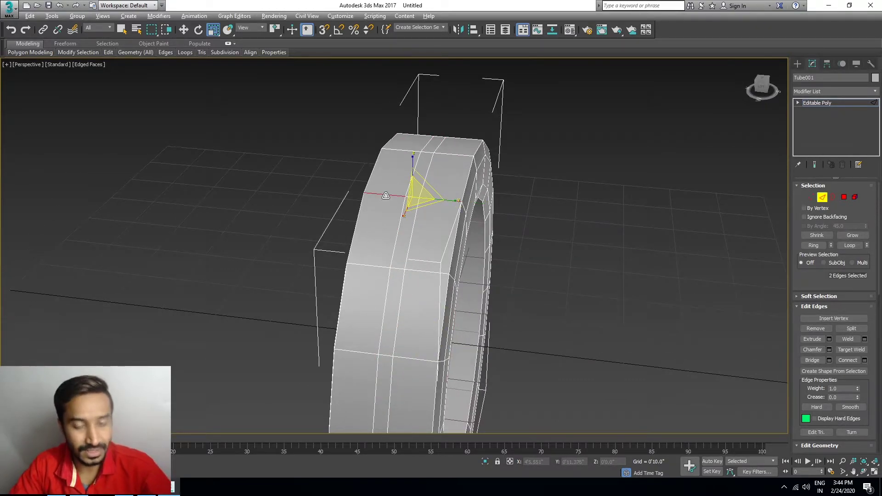
key(alt+r)
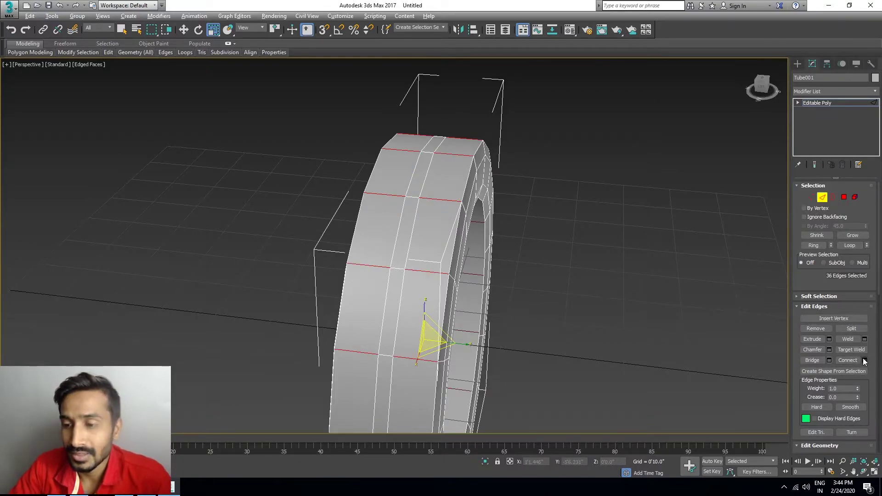
click(848, 361)
- Return to the whole tube and apply a TurboSmooth modifier to it
alt+middle_drag(425, 266, 386, 301)
click(198, 29)
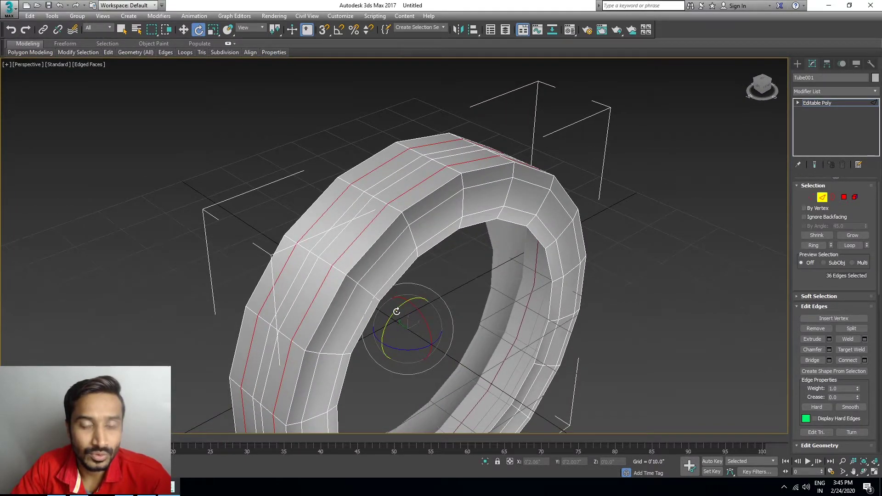
alt+middle_drag(396, 310, 509, 247)
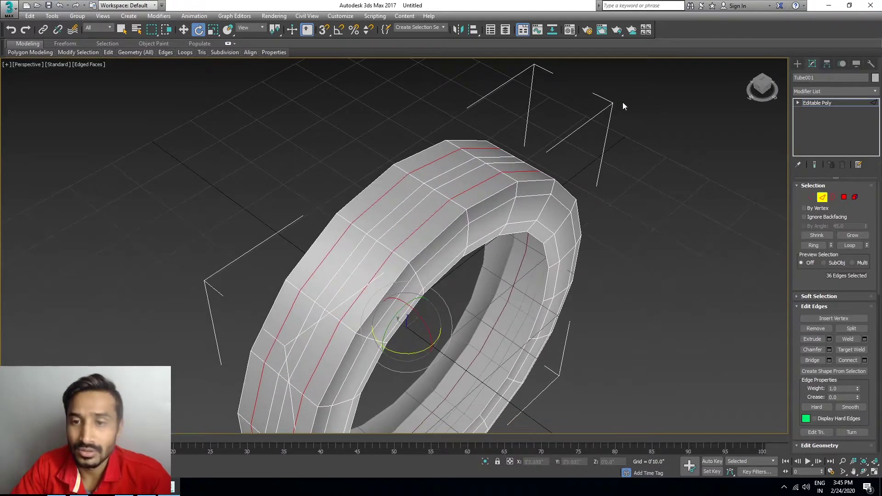
click(815, 104)
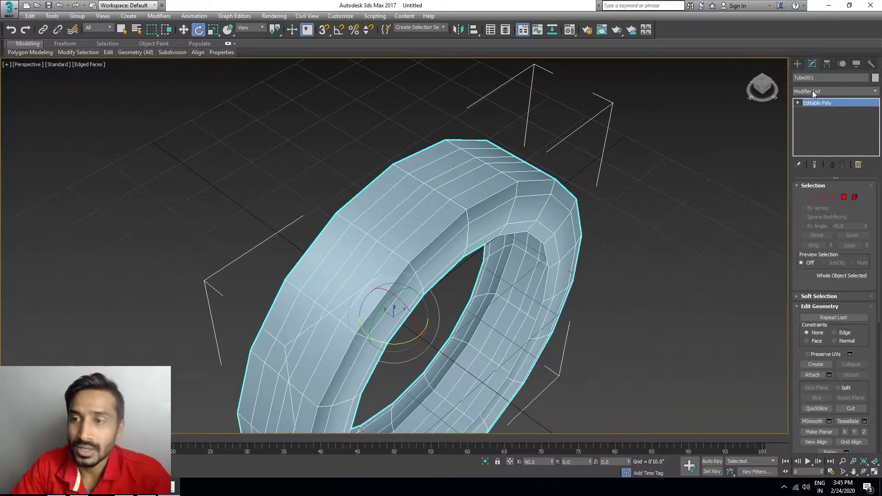
click(813, 91)
text(turbo)
key(Return)
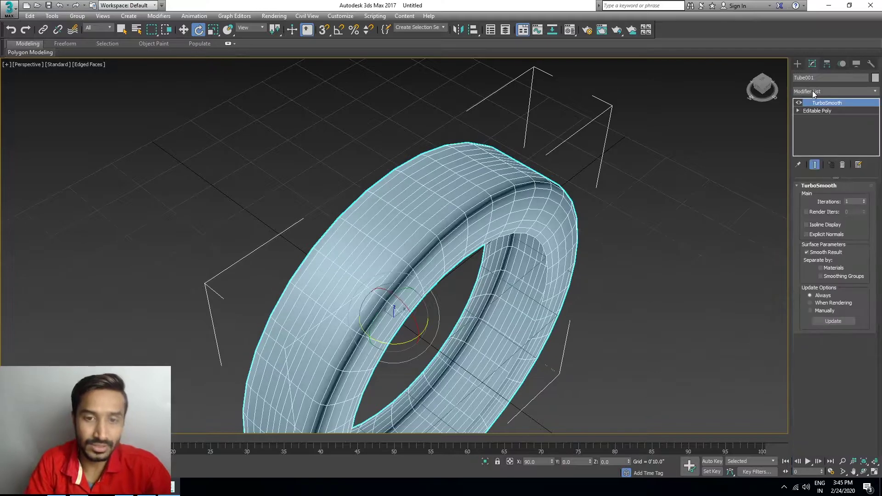
- Convert the TurboSmoothed tube to an Editable Poly and reselect it
alt+middle_drag(501, 286, 393, 291)
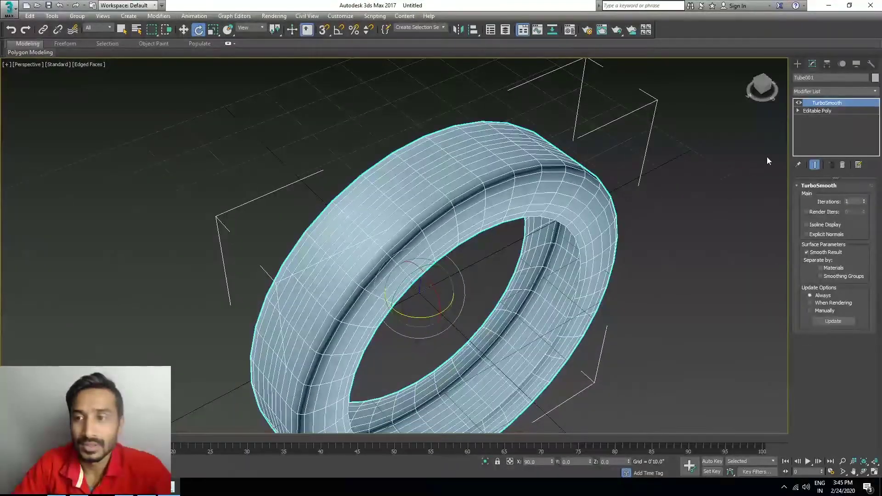
alt+middle_drag(389, 235, 384, 138)
right_click(362, 136)
mouse_move(448, 229)
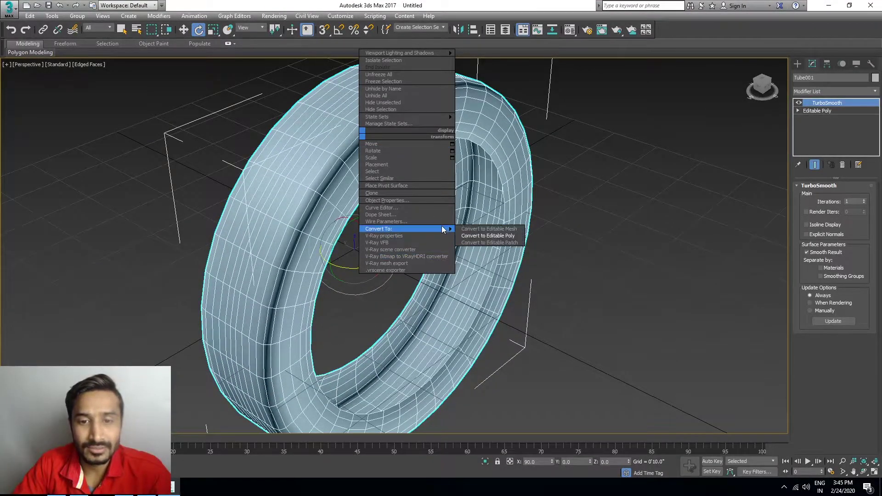
click(478, 235)
scroll(507, 261, down, 5)
click(507, 261)
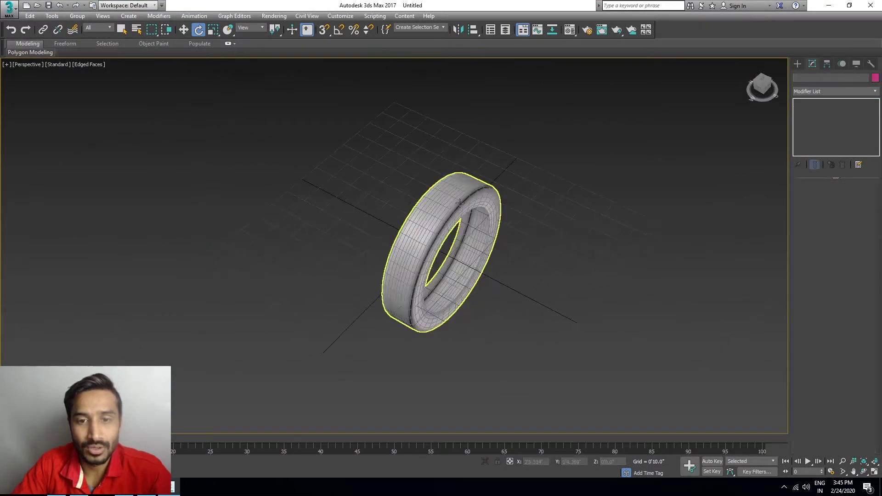
scroll(460, 225, up, 5)
click(460, 225)
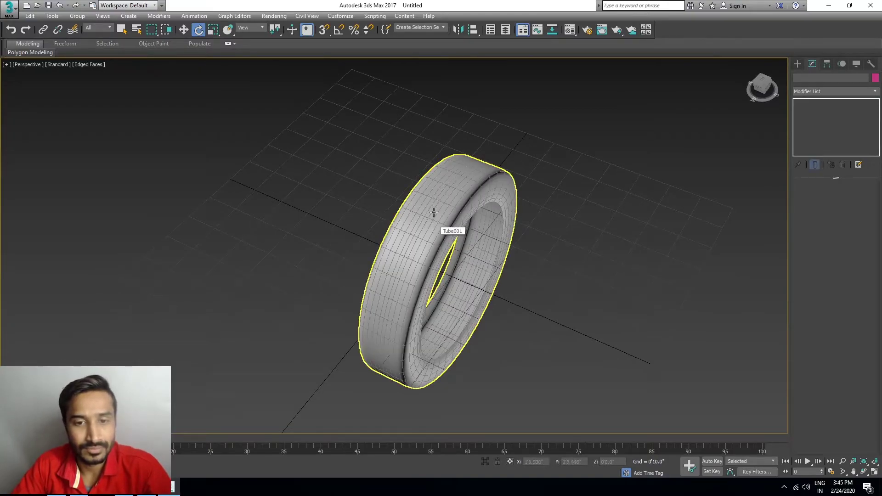
scroll(426, 234, up, 2)
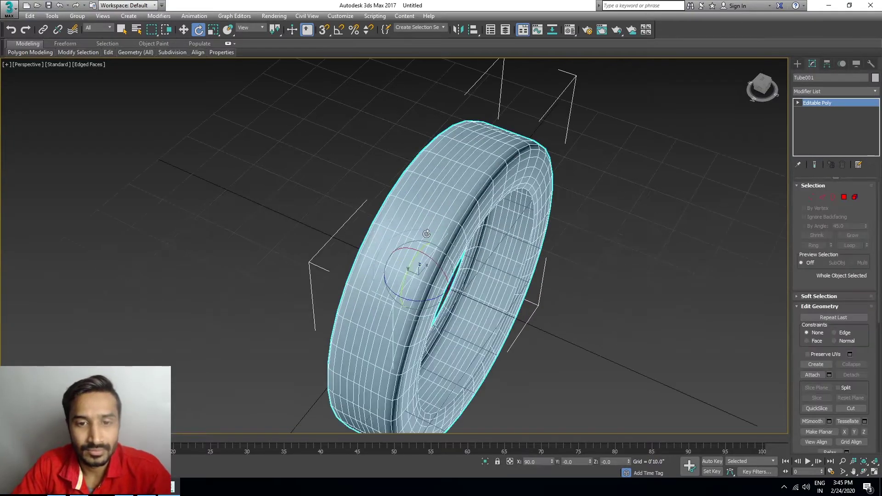
- Select three evenly spaced edge loops running around the tube's outer surface
click(813, 197)
alt+middle_drag(551, 212, 524, 234)
scroll(489, 221, up, 2)
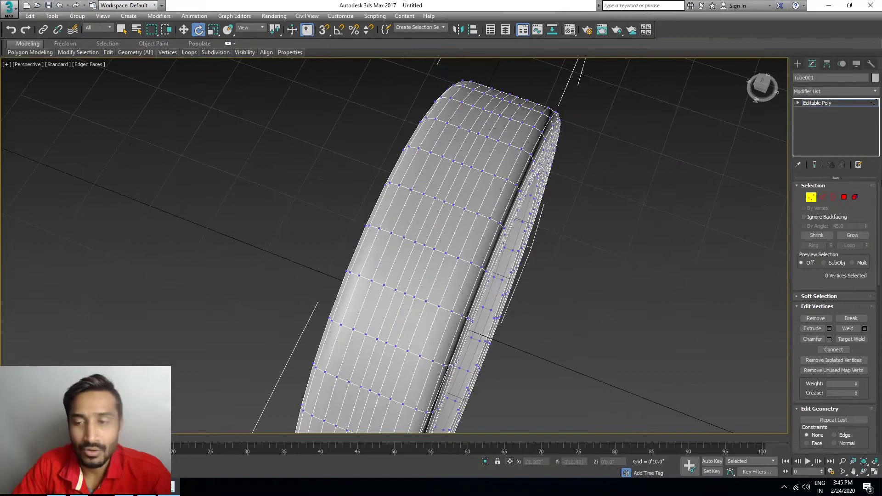
click(822, 197)
double_click(484, 197)
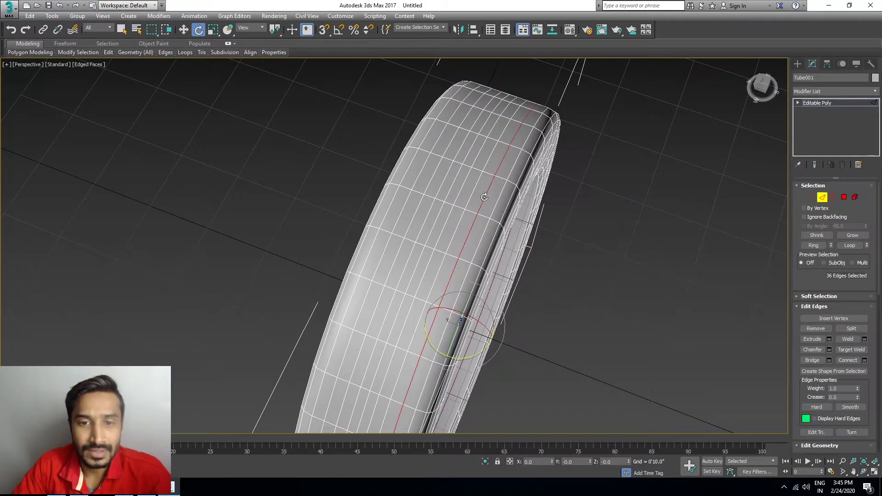
ctrl+double_click(453, 183)
ctrl+double_click(421, 168)
- Rotate the selected edge loops by about 7 degrees around the tyre's axis to form a zigzag tread pattern
alt+middle_drag(445, 179, 528, 243)
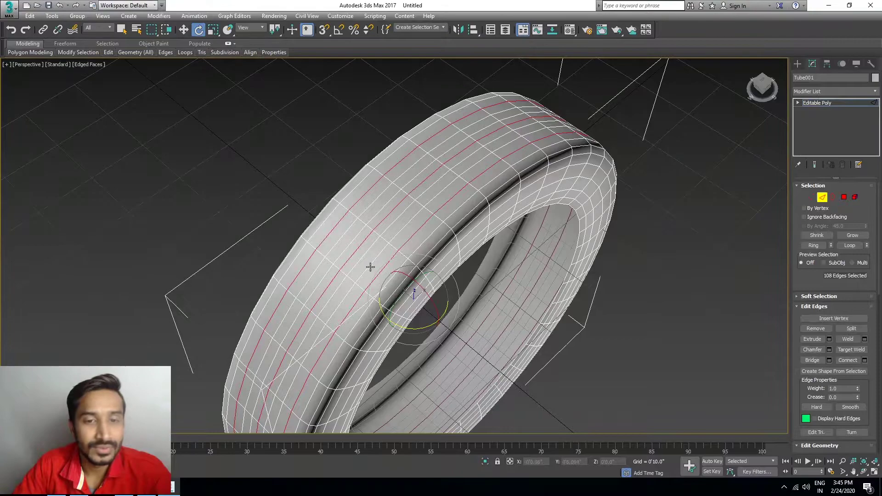
drag(402, 293, 396, 295)
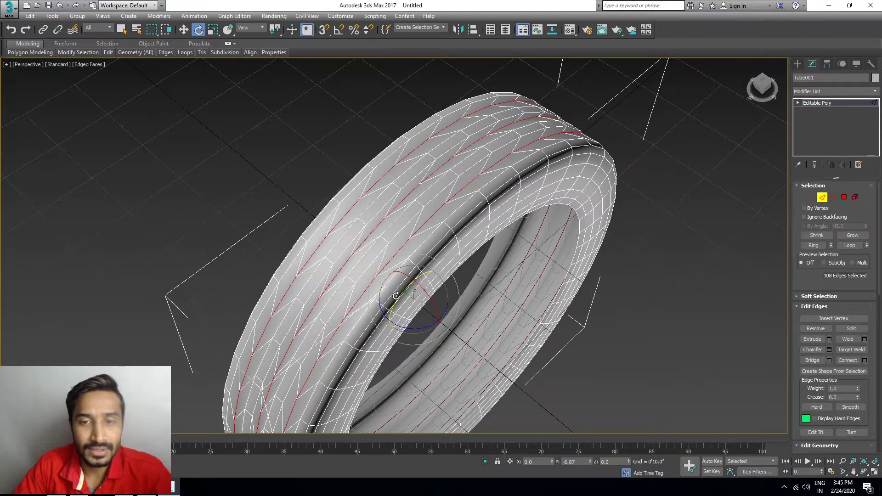
alt+middle_drag(396, 296, 473, 312)
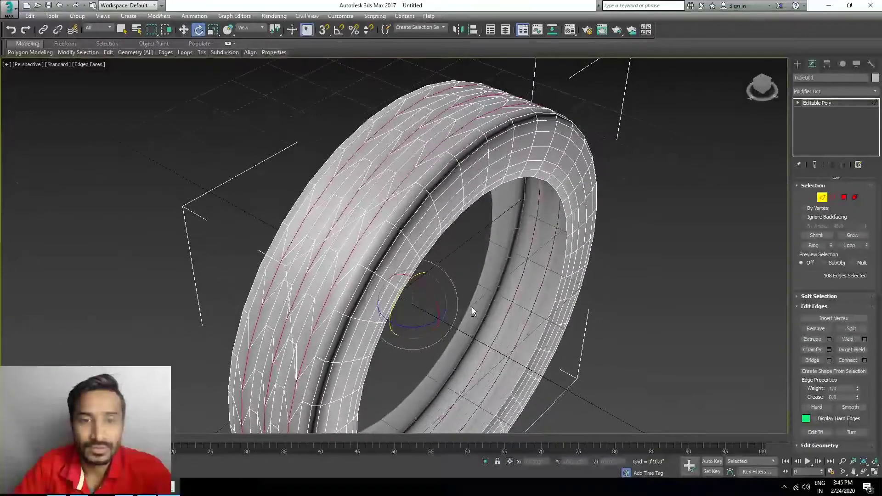
- In the top view, select the zigzag tread polygons around the whole tyre, then check the selection in a shaded angled view
click(844, 197)
alt+middle_drag(455, 214, 480, 218)
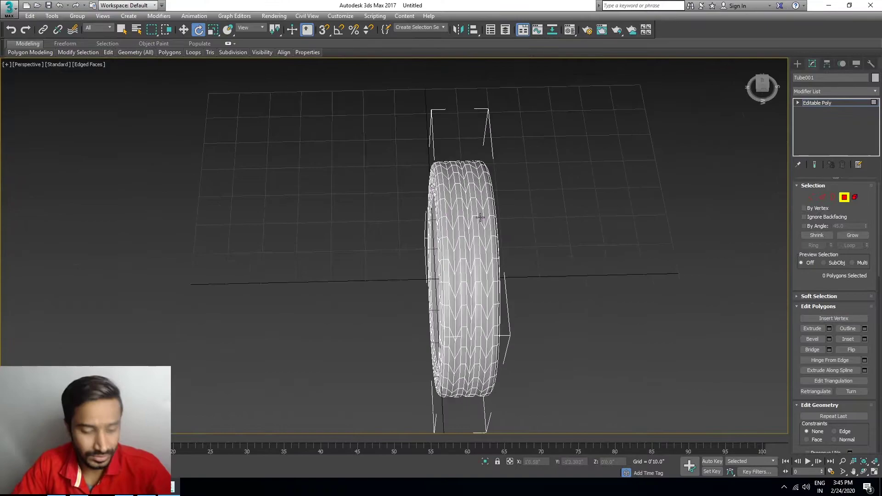
scroll(464, 216, up, 5)
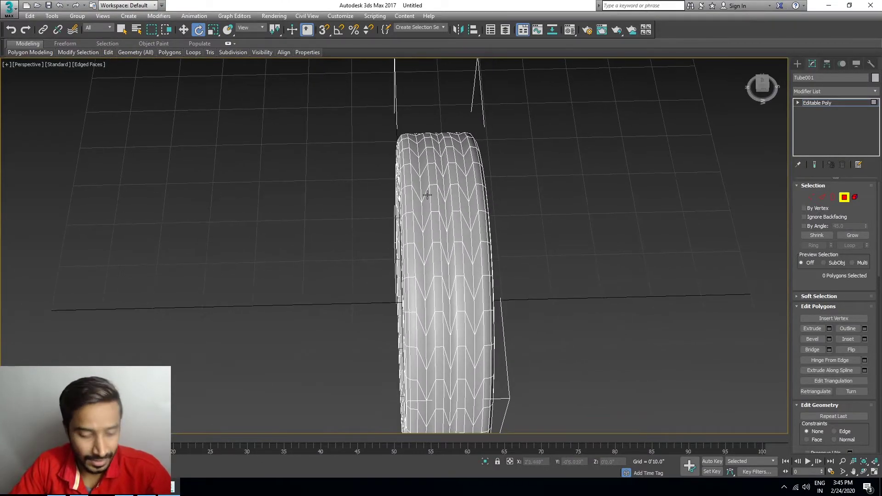
key(t)
scroll(289, 268, up, 5)
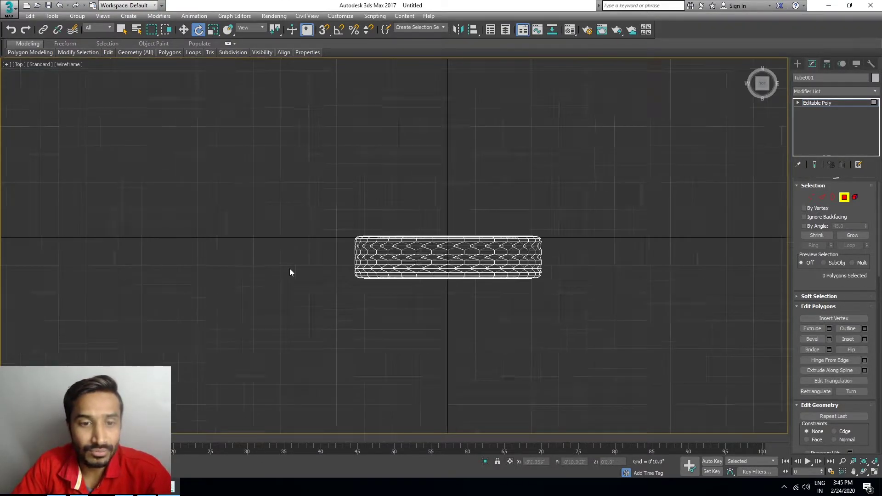
drag(349, 241, 603, 257)
drag(675, 275, 675, 275)
mouse_move(351, 257)
alt+middle_down()
mouse_move(382, 283)
mouse_move(363, 260)
mouse_move(352, 216)
mouse_move(357, 289)
alt+middle_up()
key(F3)
scroll(379, 271, up, 5)
scroll(352, 221, down, 4)
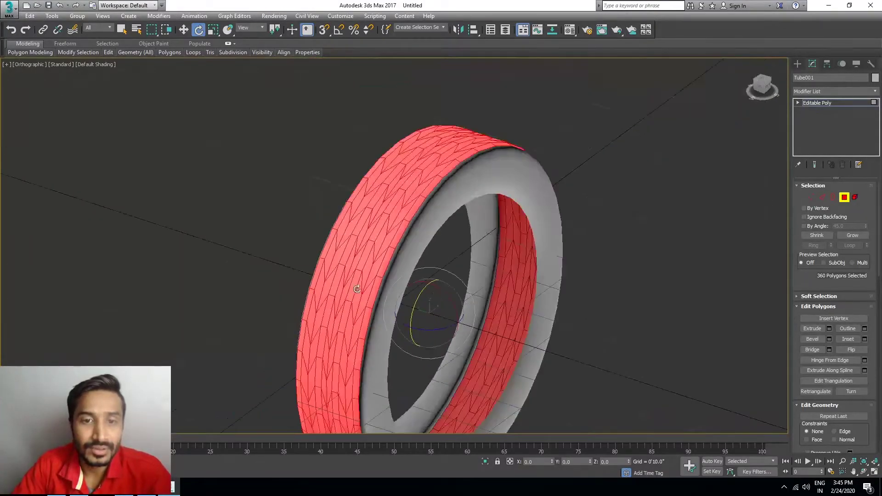
scroll(353, 275, up, 4)
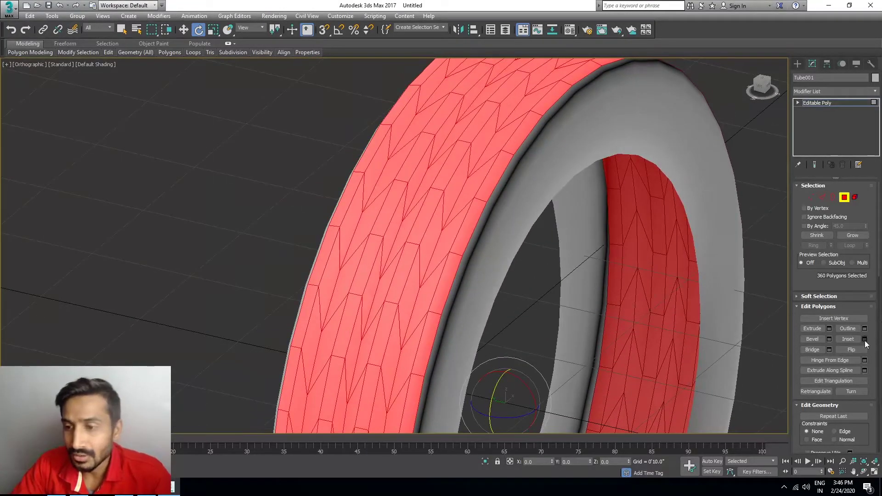
- Inset each selected tread polygon individually by 0'0.083"
click(864, 339)
click(401, 251)
click(403, 265)
drag(403, 265, 402, 263)
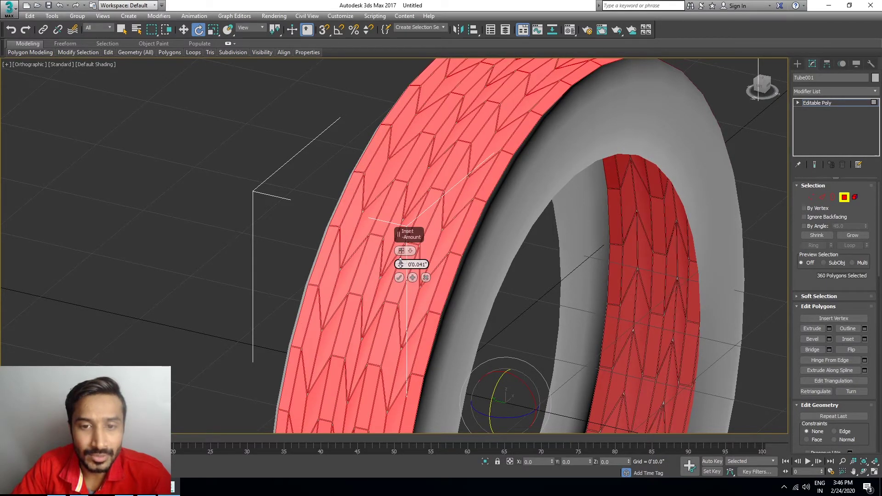
drag(400, 263, 400, 261)
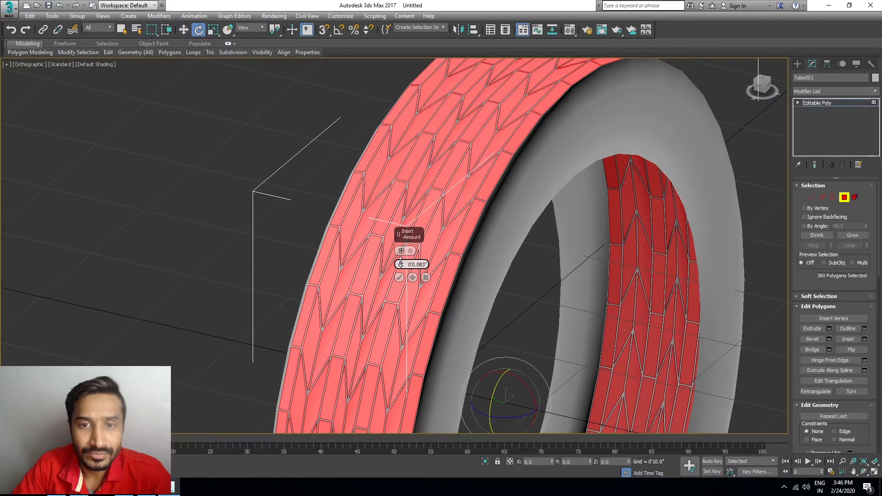
click(399, 277)
- Extrude the inset tread polygons as a group by 0'0.29"
alt+middle_drag(400, 277, 423, 257)
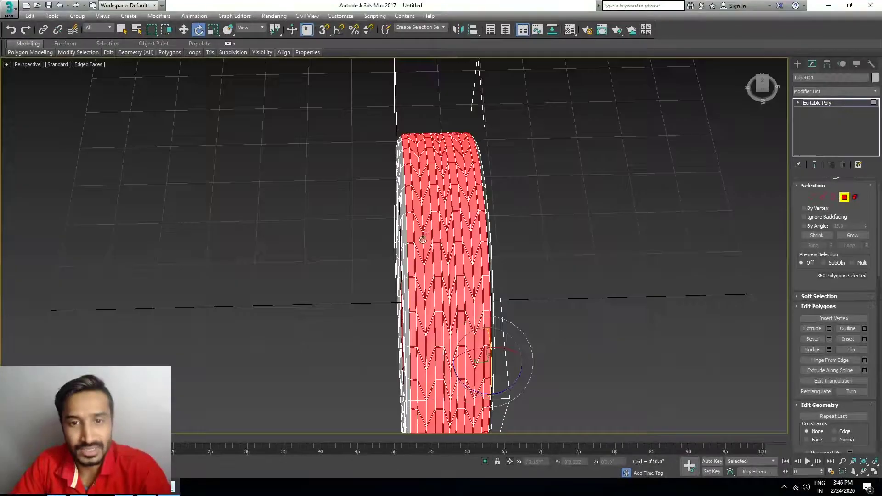
middle_drag(427, 255, 409, 301)
click(829, 329)
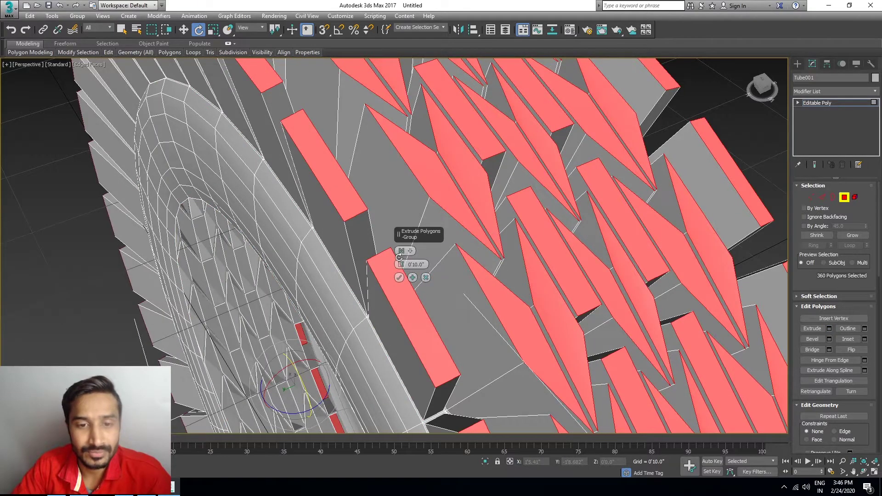
right_click(401, 265)
alt+middle_drag(391, 265, 410, 261)
drag(401, 264, 401, 262)
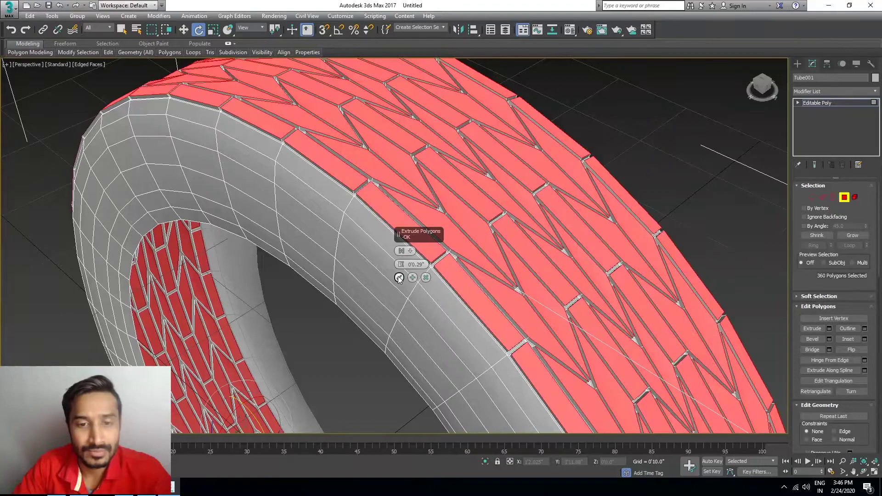
click(399, 278)
- Leave polygon editing, deselect the tyre and show it shaded without edges to inspect the tread
click(797, 64)
scroll(595, 115, down, 5)
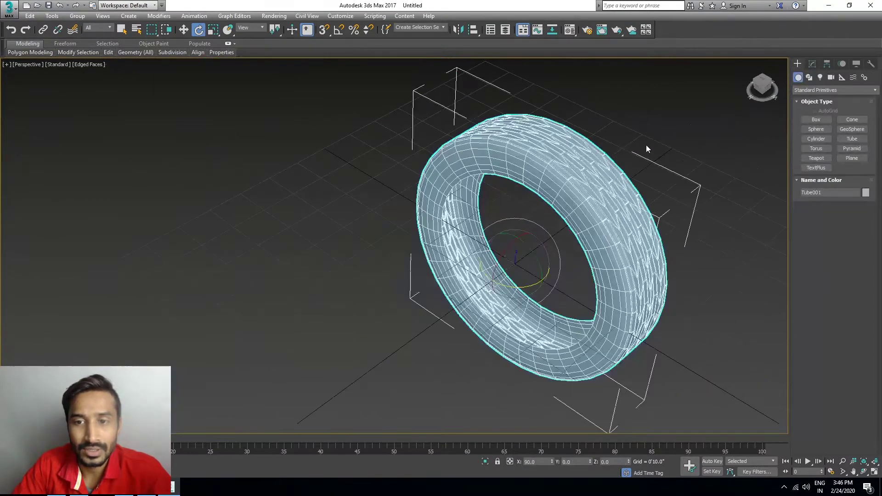
click(646, 146)
key(F4)
scroll(487, 224, up, 4)
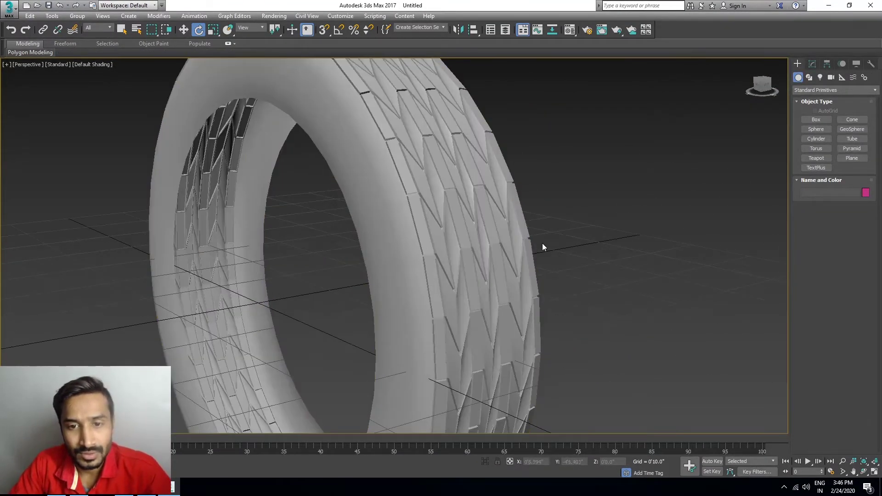
scroll(565, 257, down, 3)
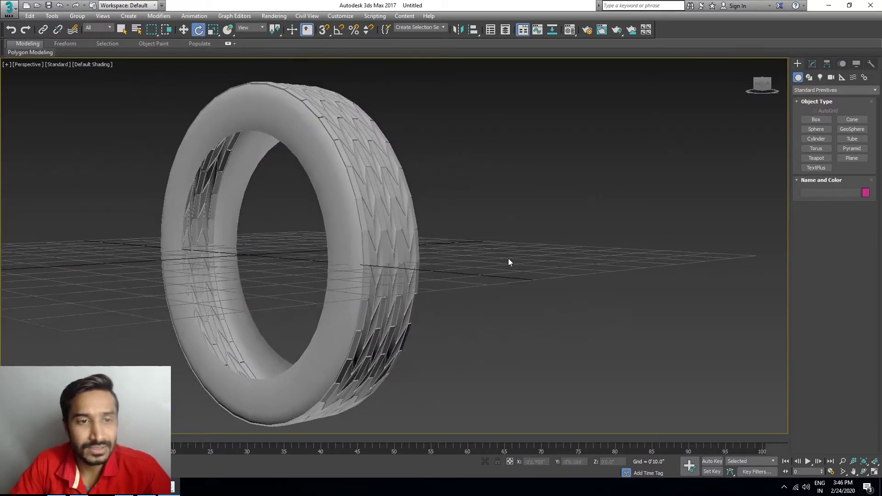